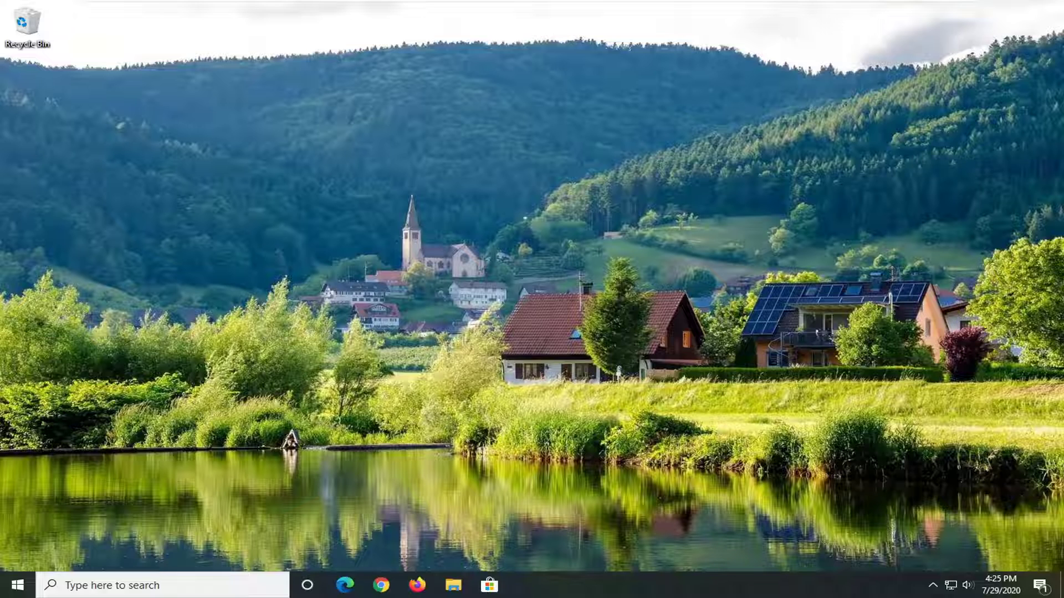
Open Control Panel from a Start search and go to its System information page.
click(19, 586)
text(control)
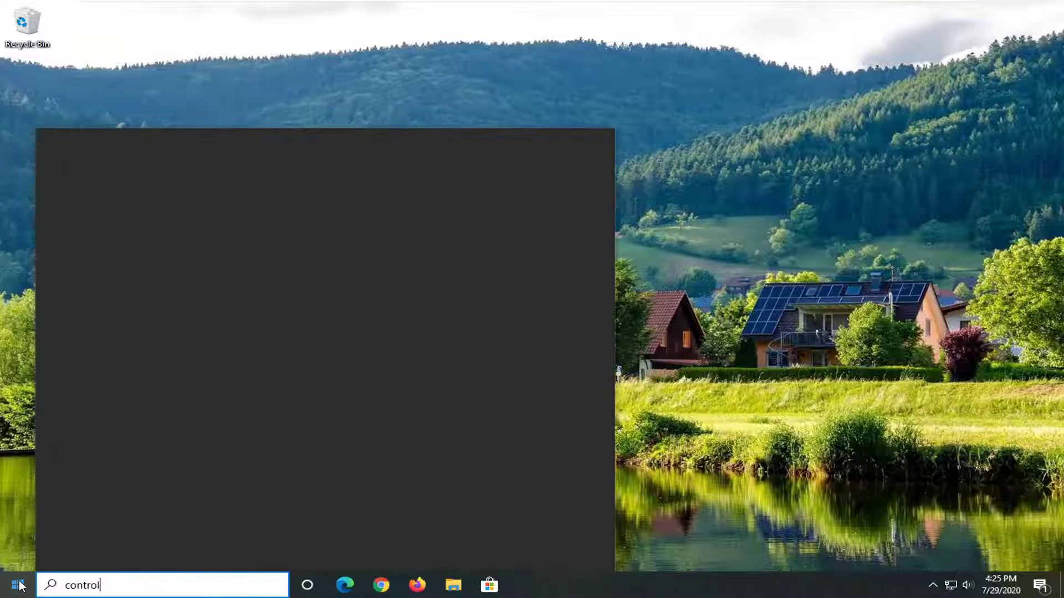
text( panel)
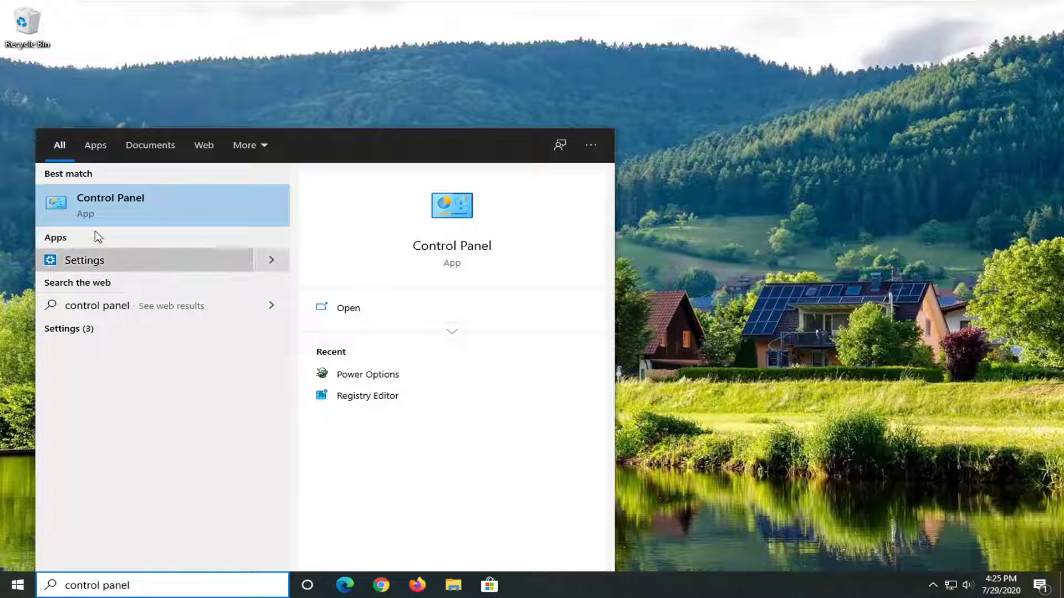
click(103, 215)
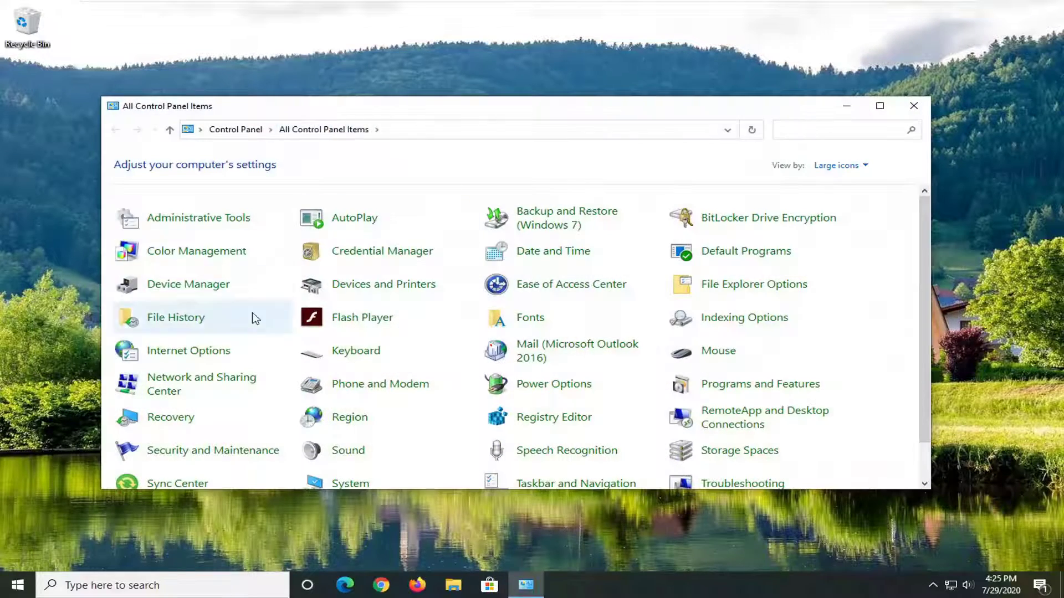
click(837, 165)
click(830, 198)
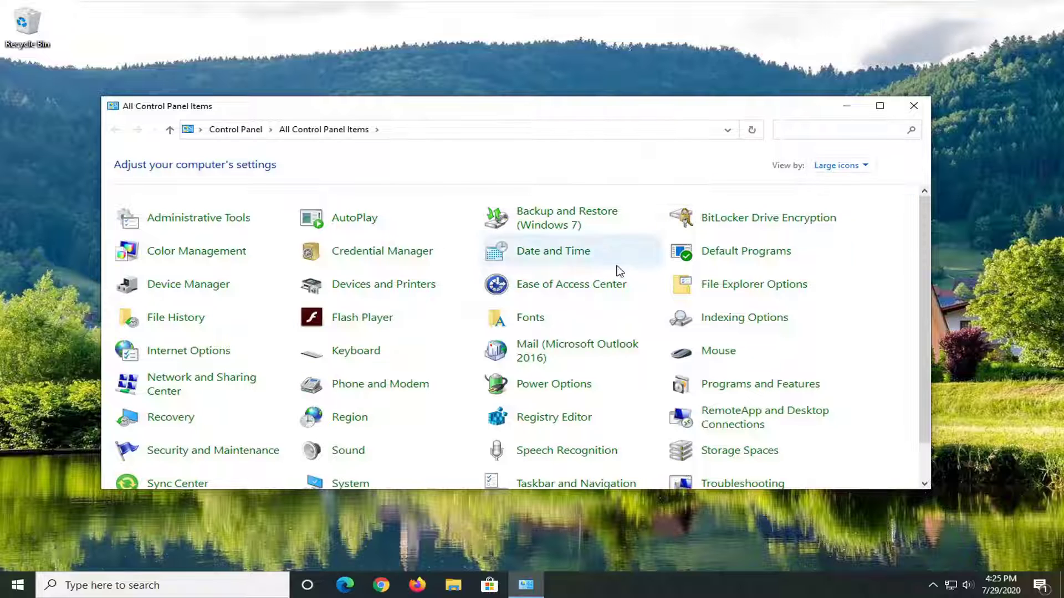
click(343, 485)
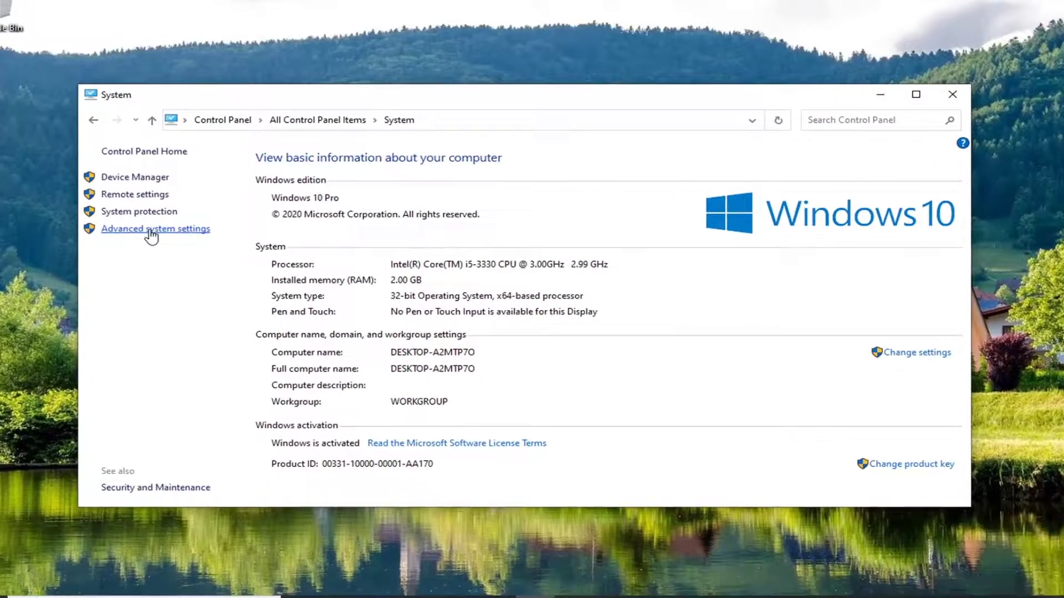
Keep DEP on for essential Windows programs and services only, confirming Performance Options and System Properties.
click(150, 230)
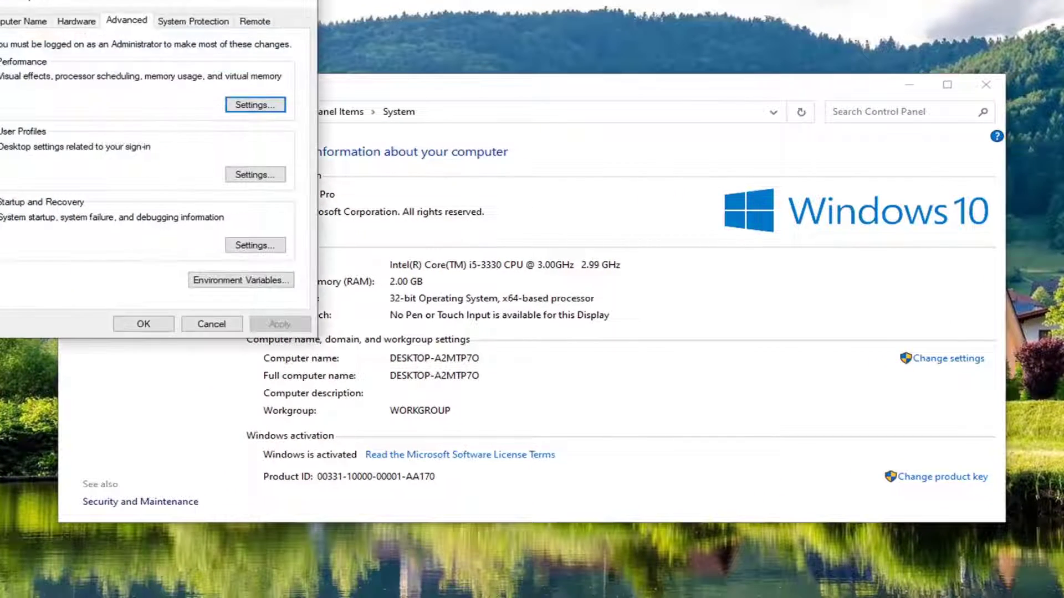
drag(165, 2, 469, 83)
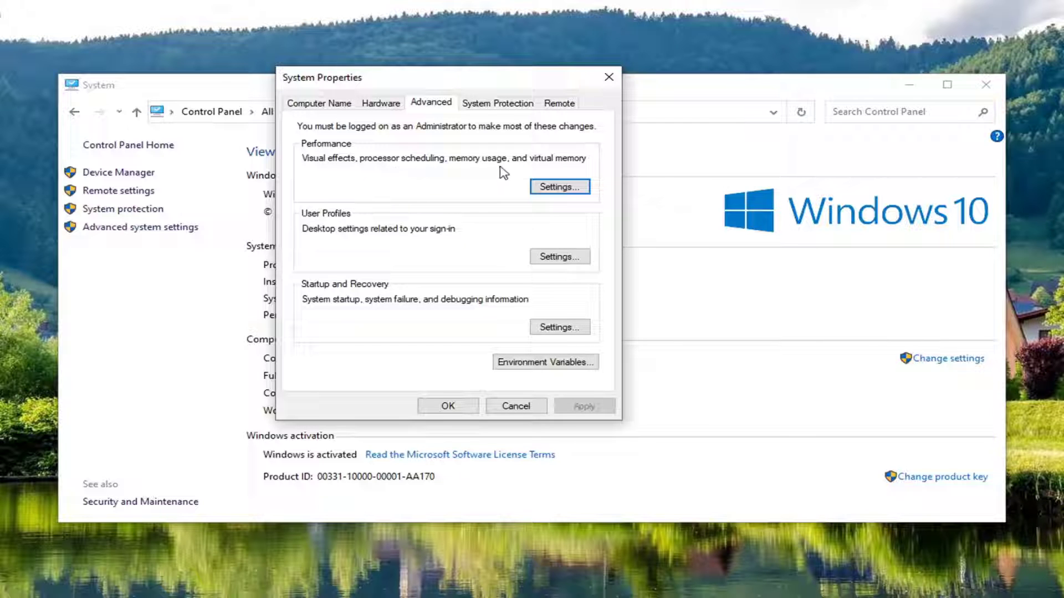
click(561, 192)
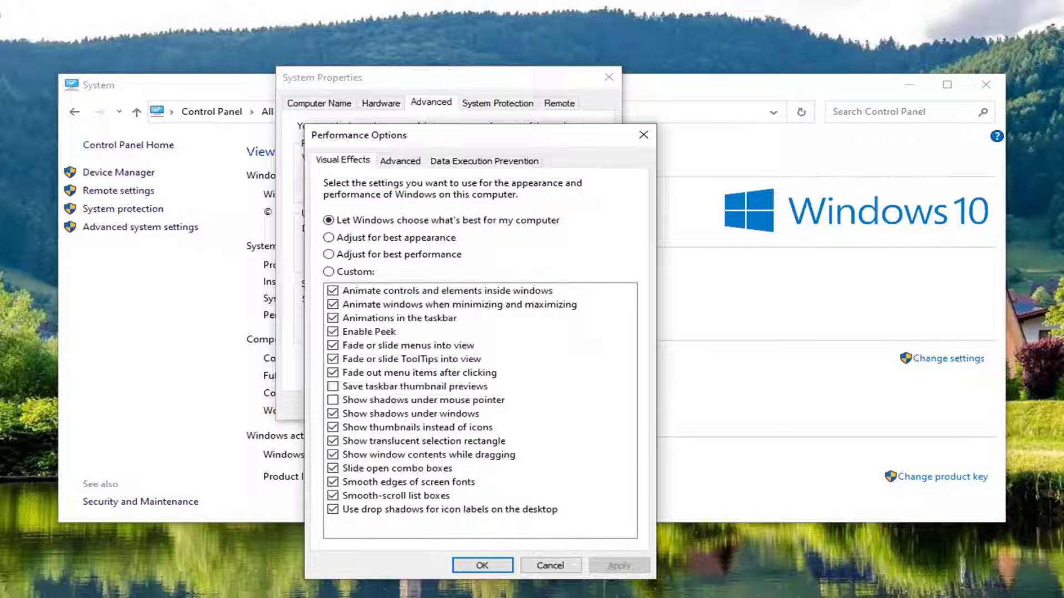
drag(486, 136, 480, 84)
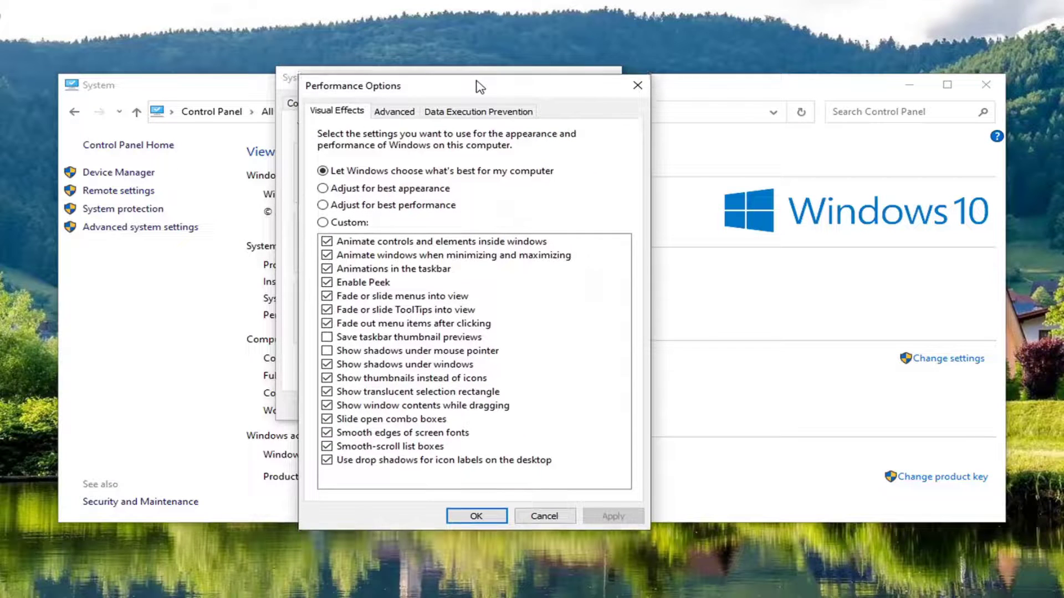
click(475, 111)
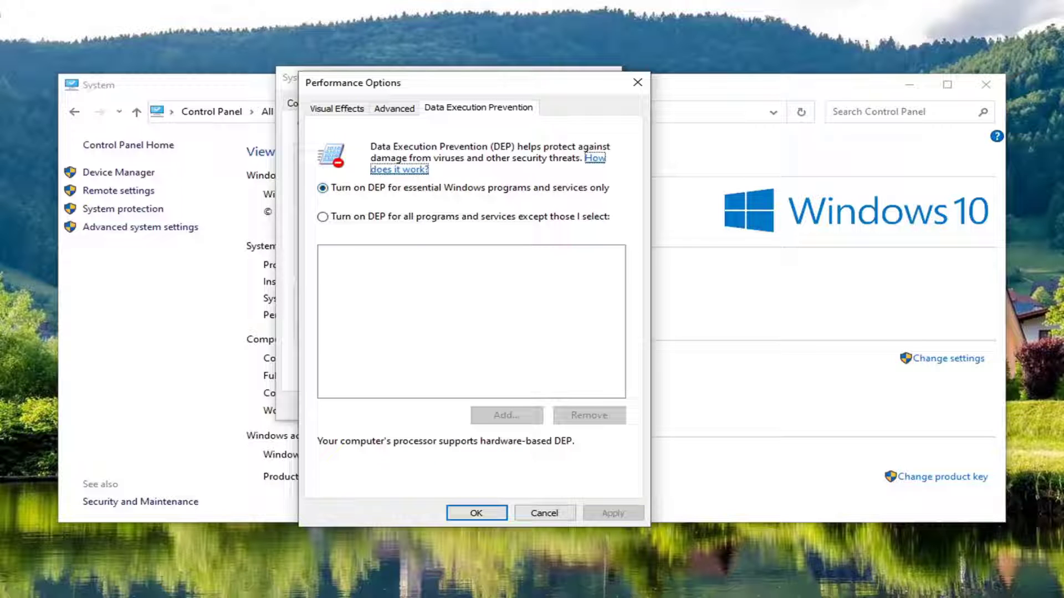
click(475, 512)
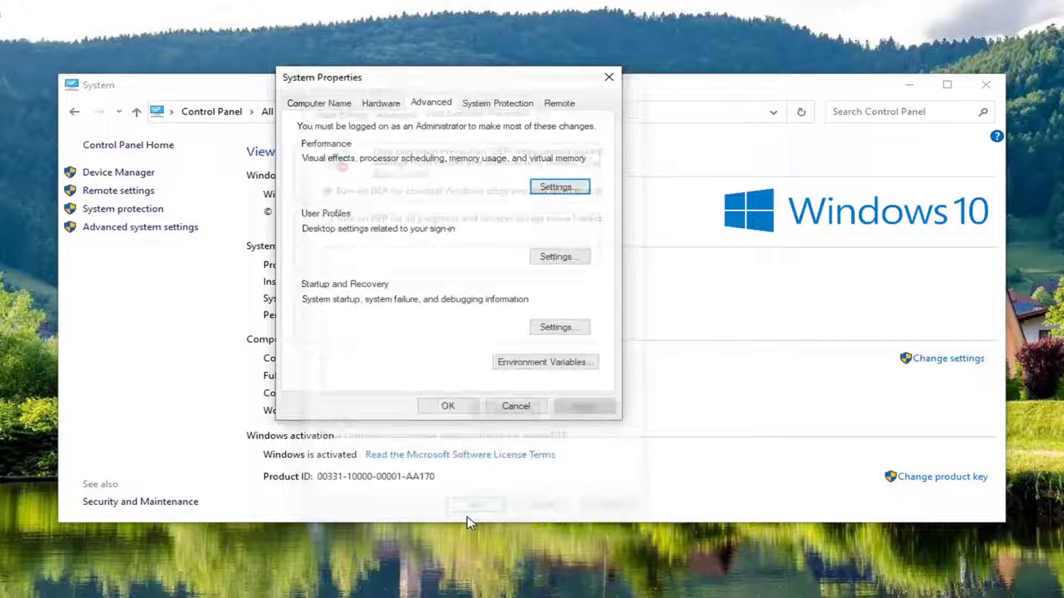
click(447, 409)
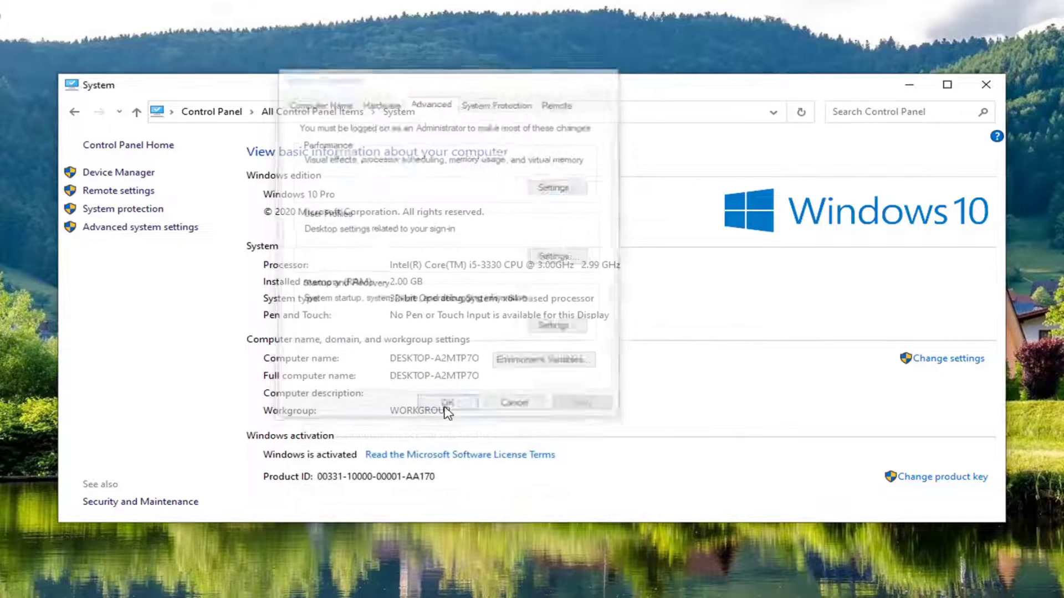
Close the System window and launch Registry Editor as administrator via a regedit search.
click(986, 84)
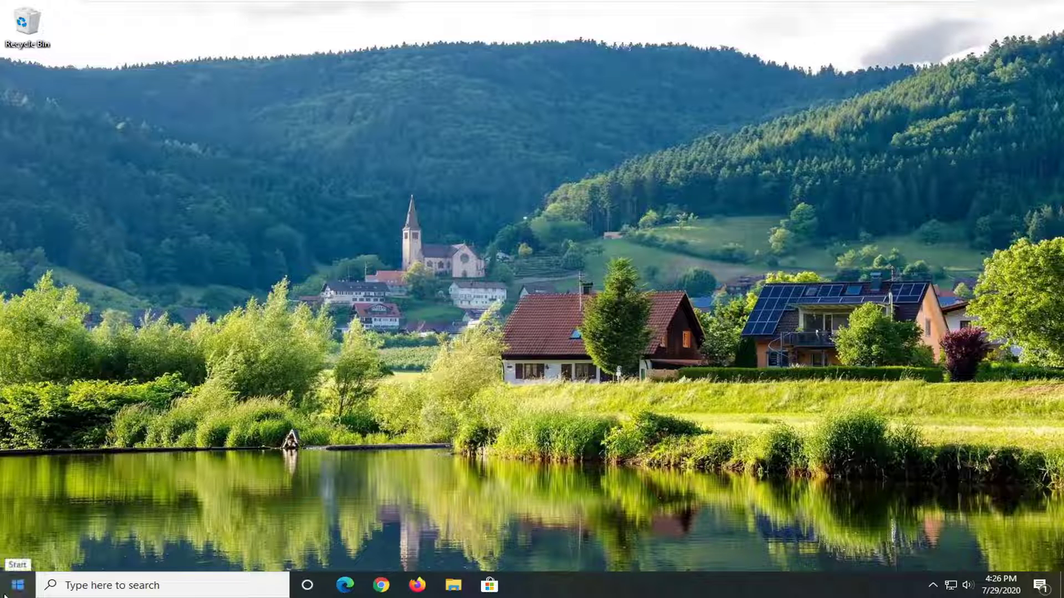
click(7, 594)
text(regedit)
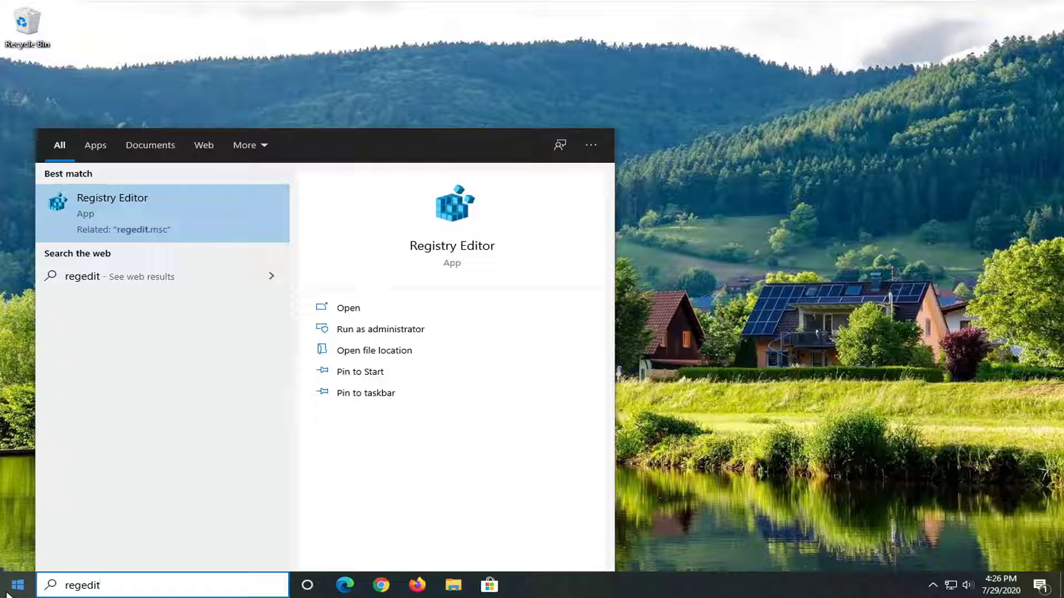
right_click(139, 234)
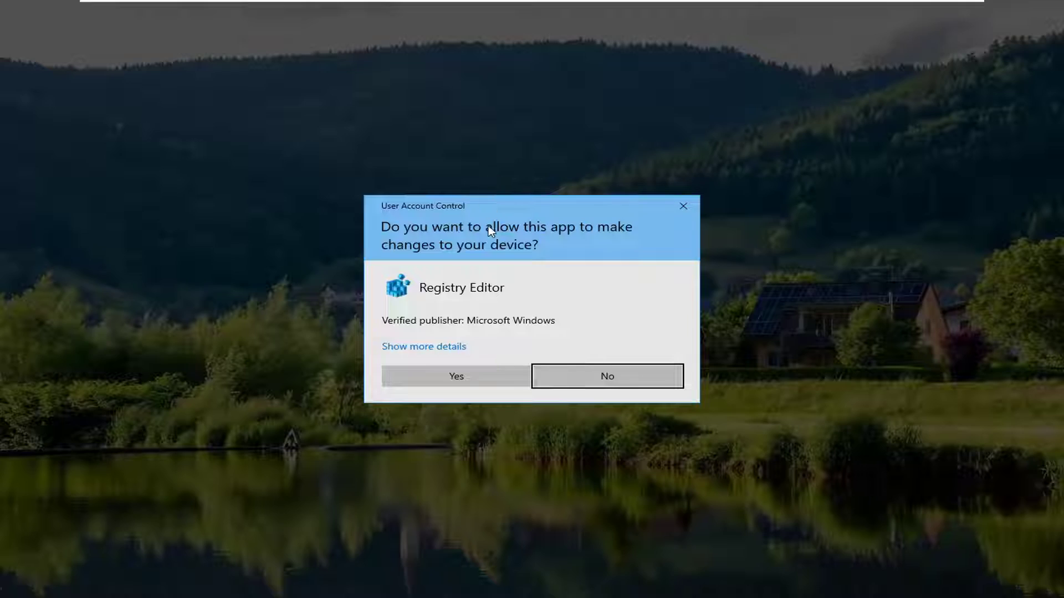
click(446, 371)
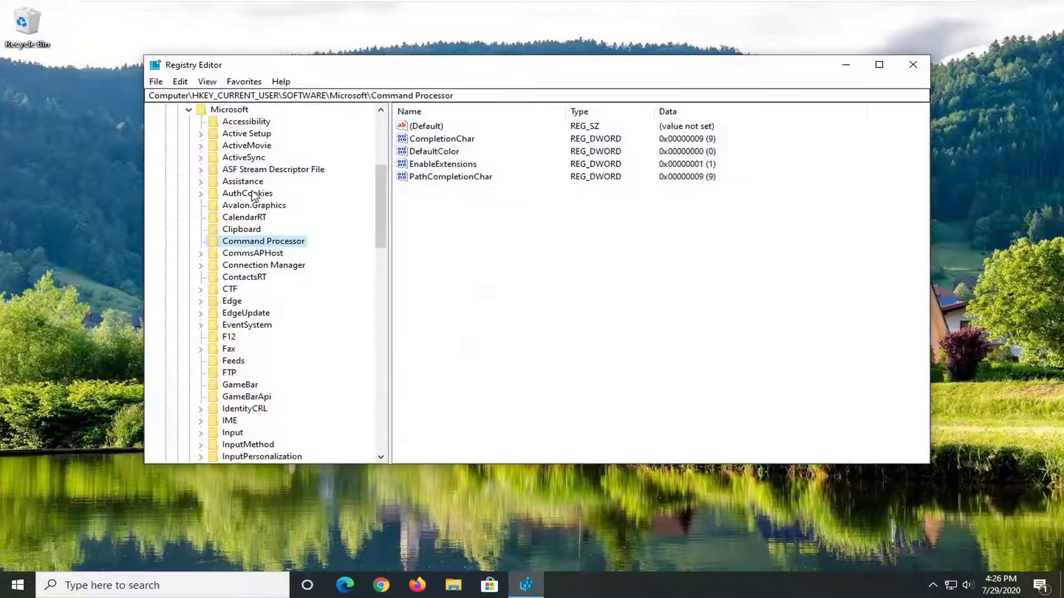
Collapse the Microsoft, SOFTWARE and HKEY_CURRENT_USER keys and select Computer.
scroll(257, 266, up, 6)
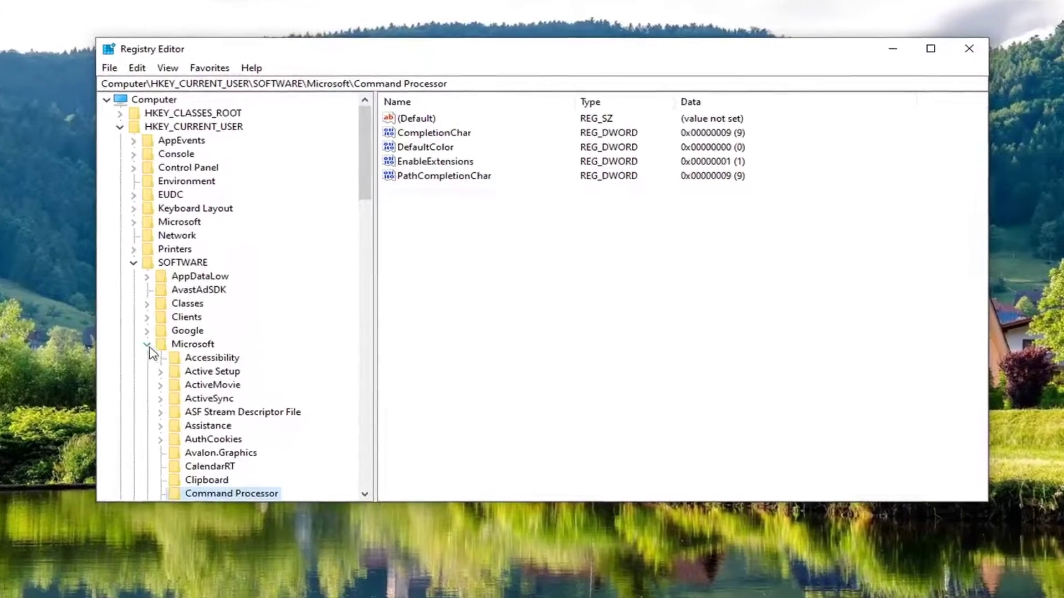
click(146, 344)
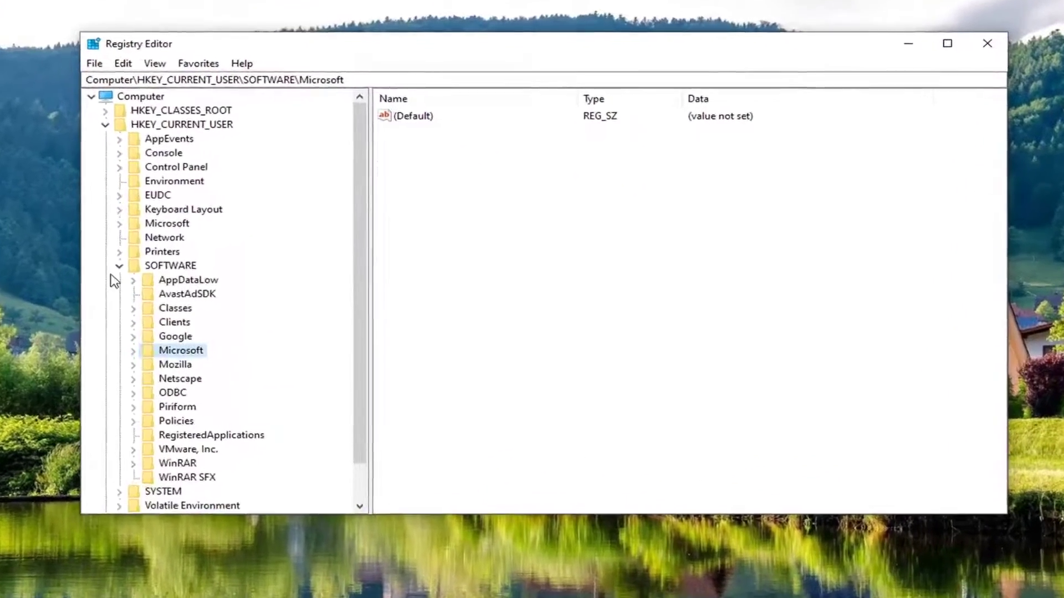
click(133, 263)
click(120, 127)
click(143, 98)
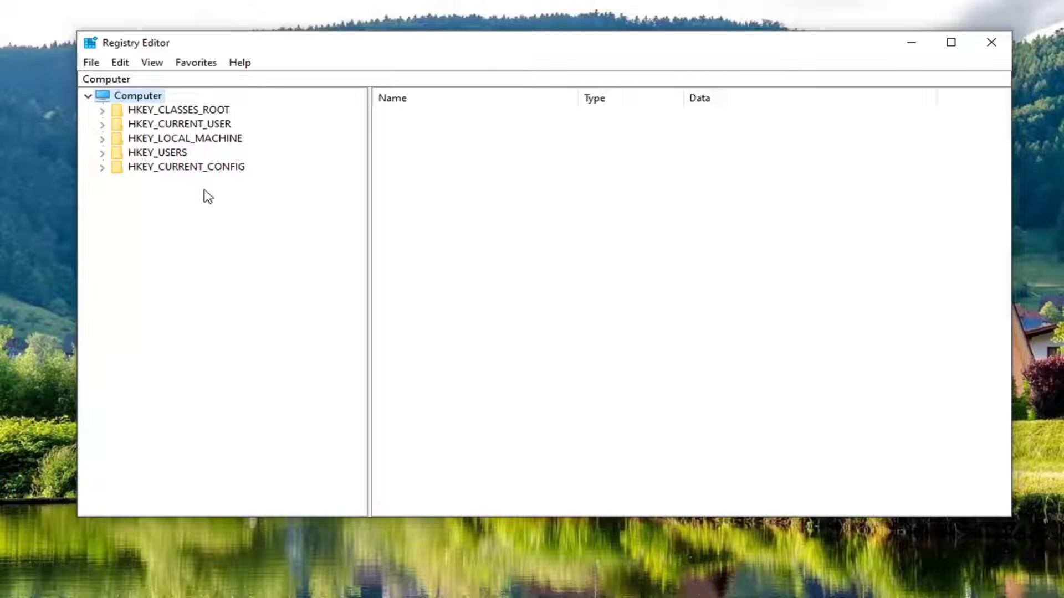
click(91, 62)
click(112, 100)
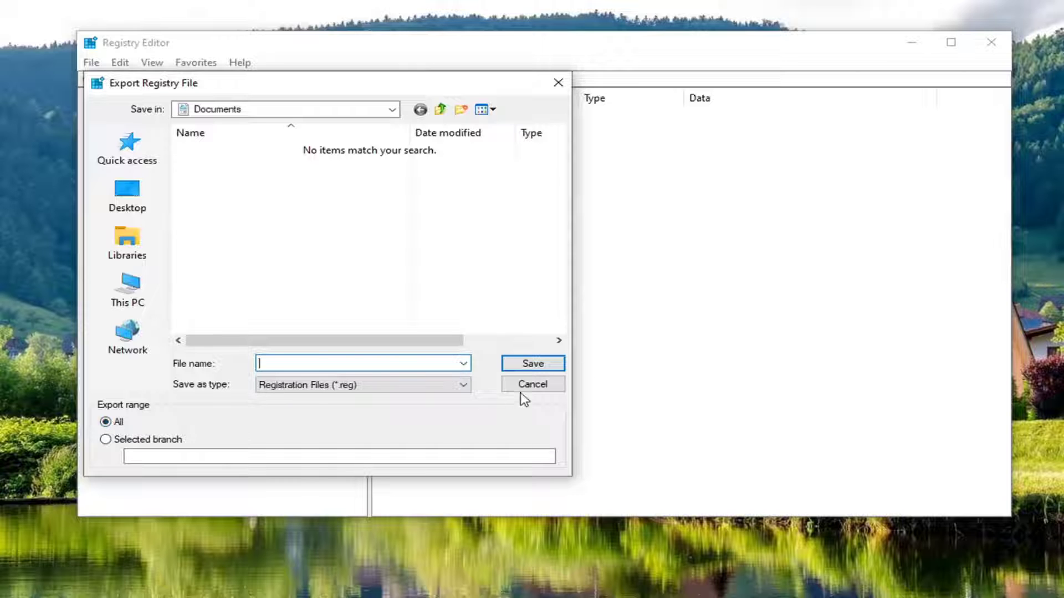
click(539, 386)
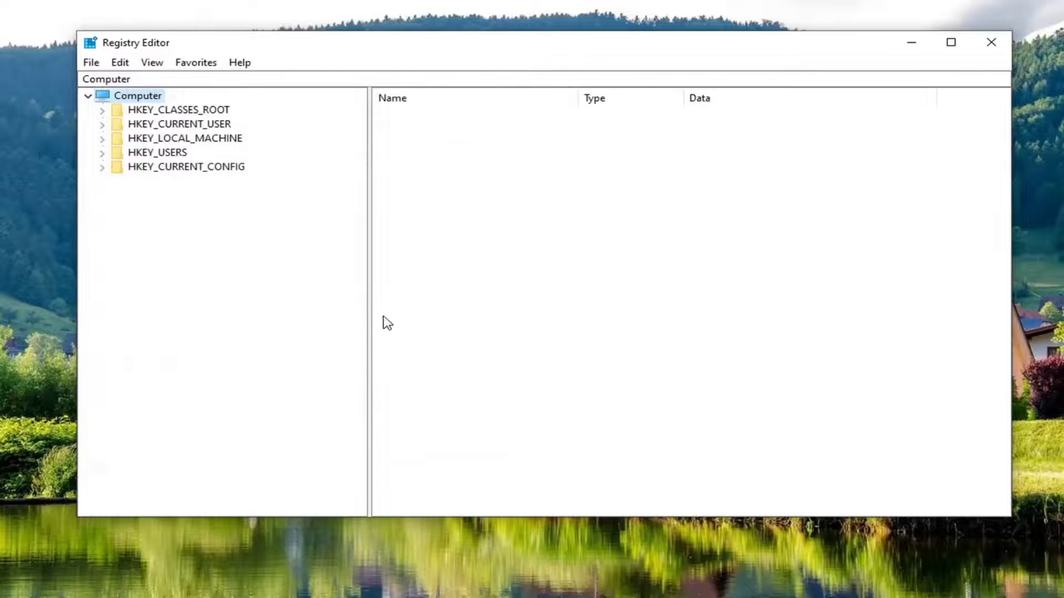
click(91, 63)
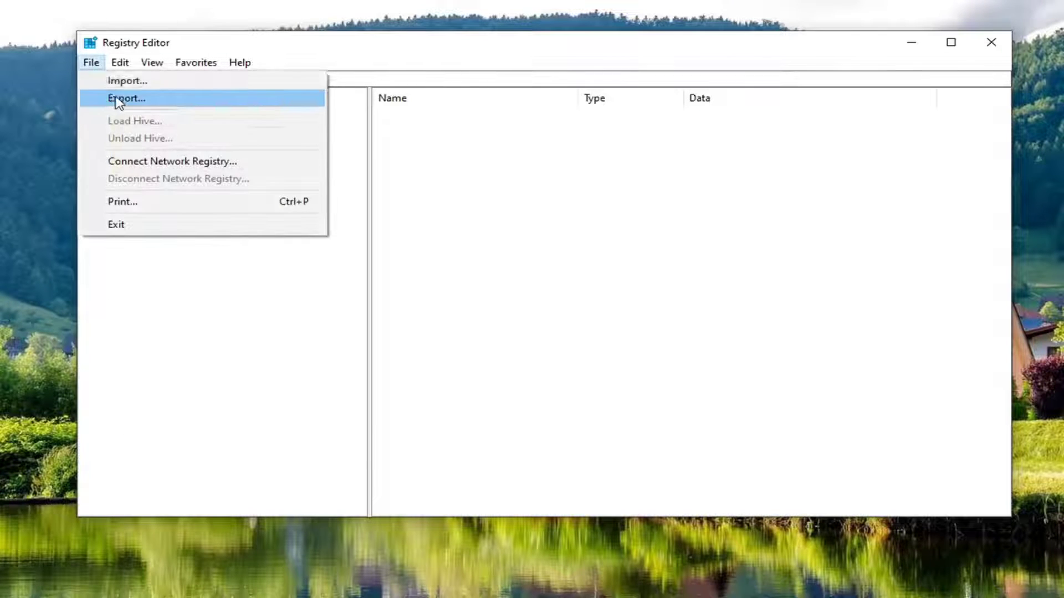
click(110, 98)
click(146, 222)
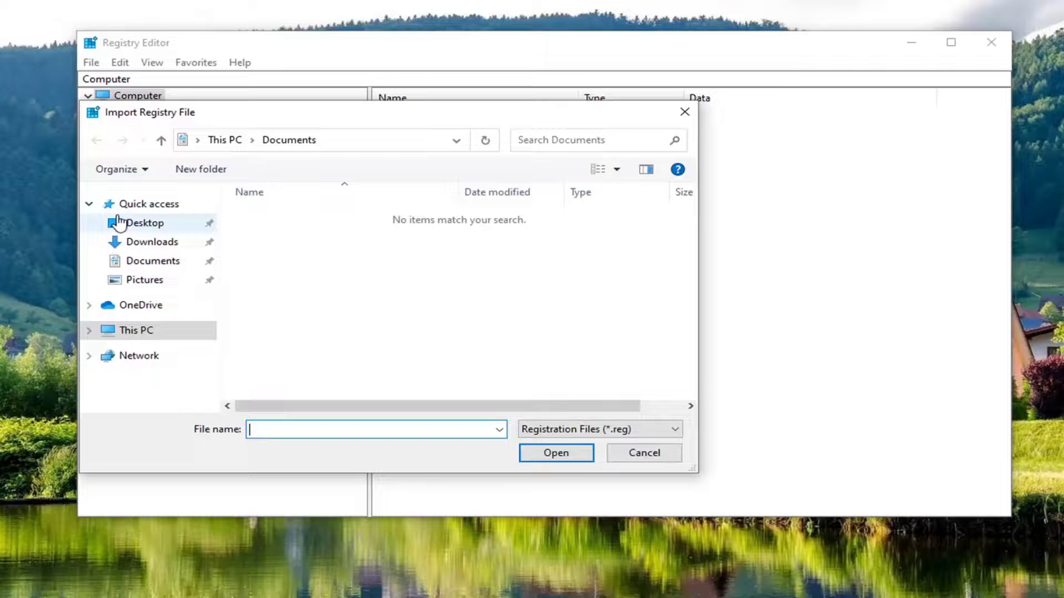
click(641, 458)
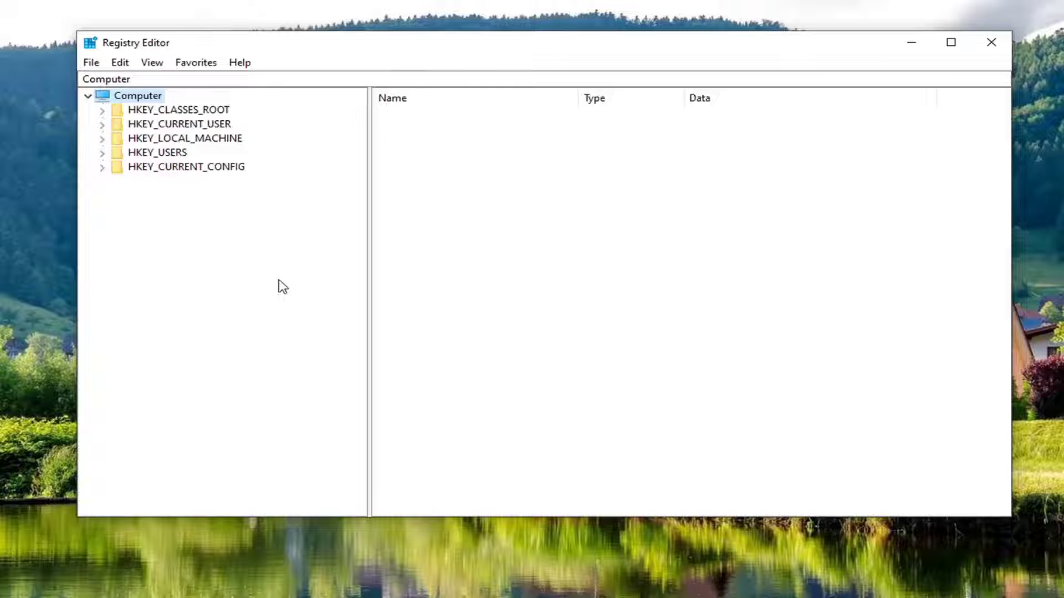
Expand HKEY_LOCAL_MACHINE\SOFTWARE\Microsoft and select .NETFramework to list DbgManagedDebugger.
click(175, 140)
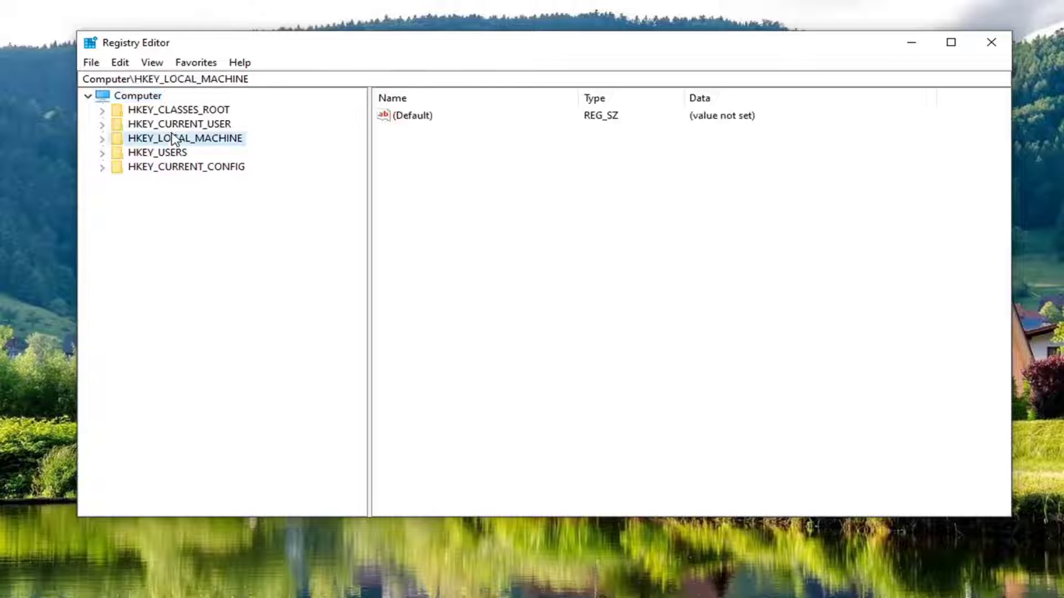
double_click(175, 139)
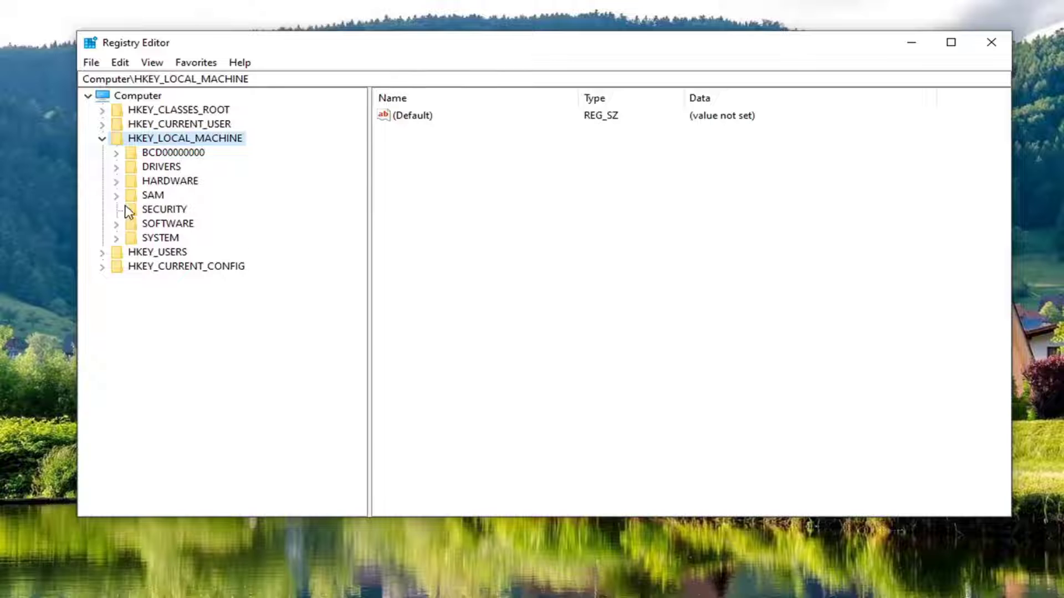
double_click(160, 225)
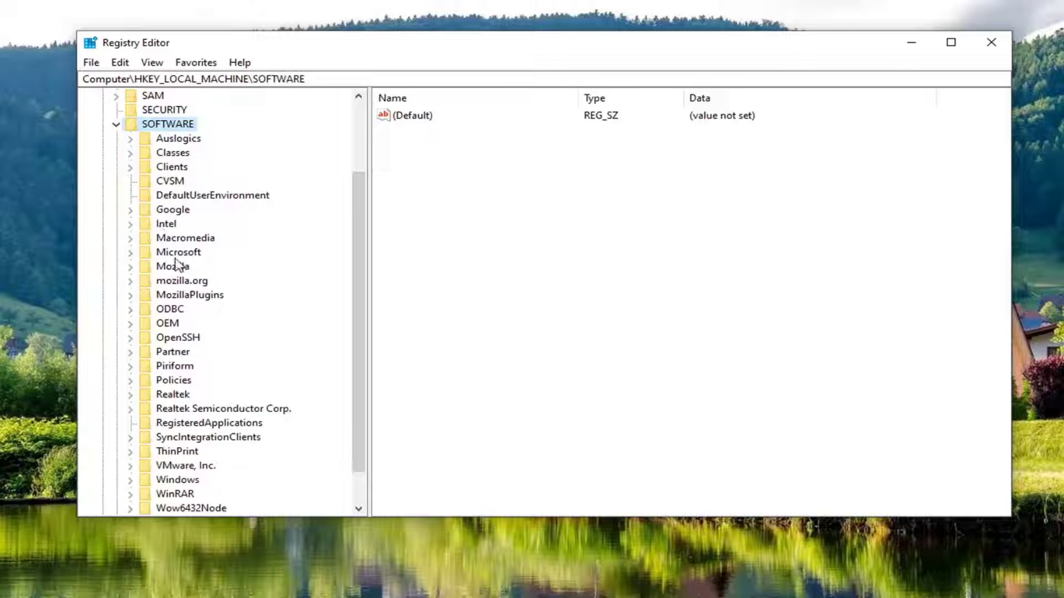
double_click(178, 253)
scroll(176, 257, down, 20)
scroll(172, 331, up, 20)
scroll(173, 338, up, 16)
click(172, 327)
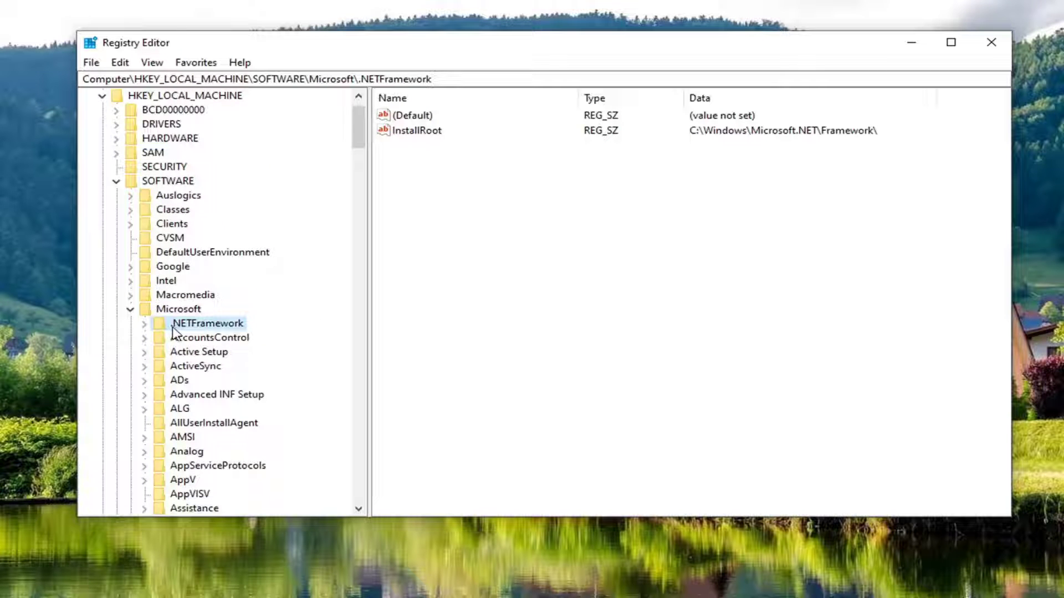
key(Up)
Delete the DbgManagedDebugger value from .NETFramework and confirm the deletion.
click(188, 327)
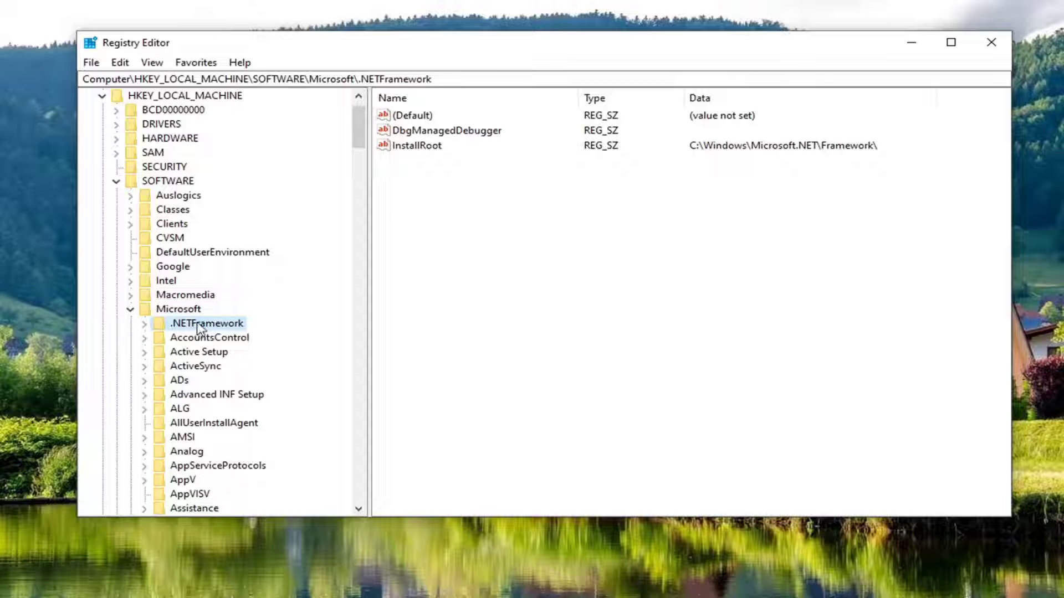
click(414, 131)
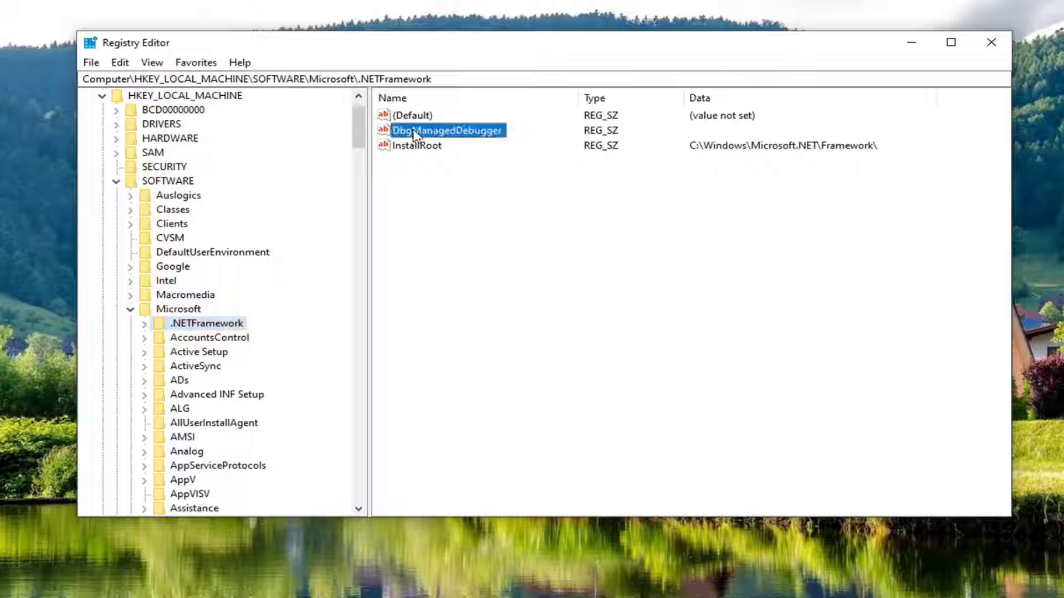
right_click(414, 131)
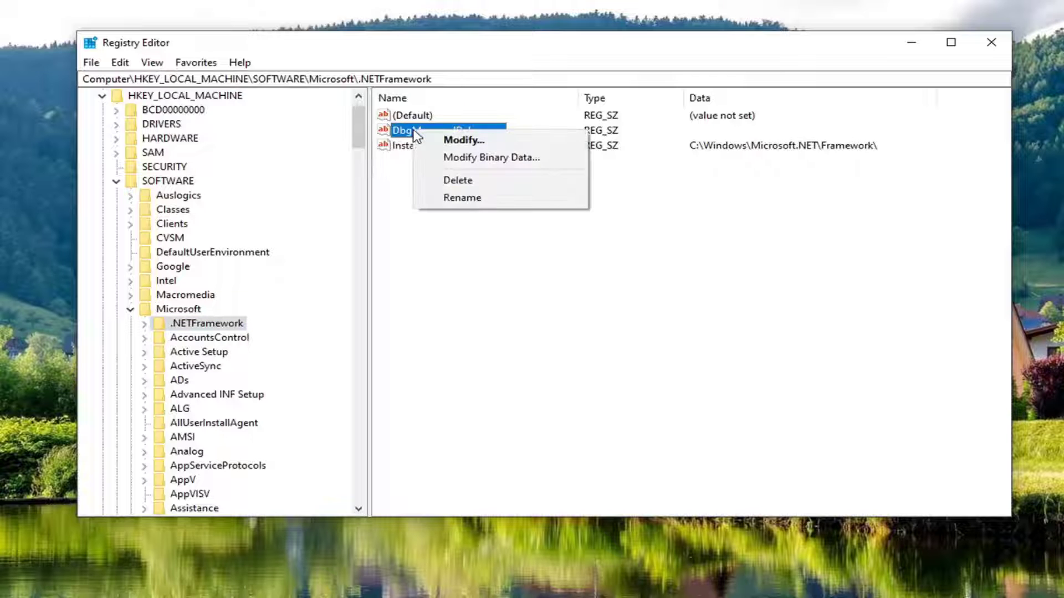
click(435, 180)
click(669, 318)
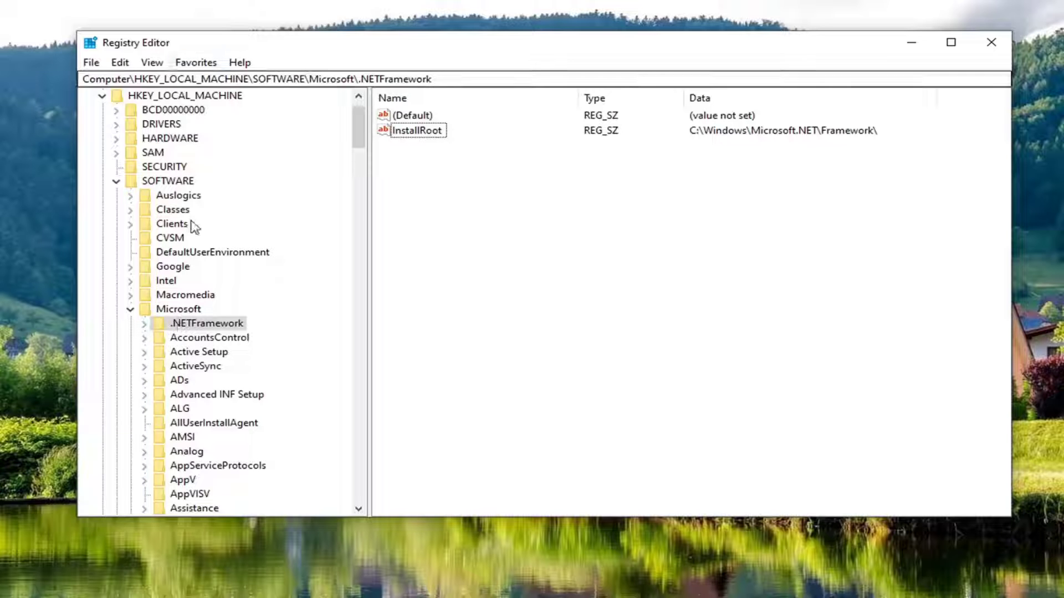
Locate the Windows key under Microsoft and expand Windows NT.
scroll(193, 229, up, 1)
scroll(203, 350, down, 2)
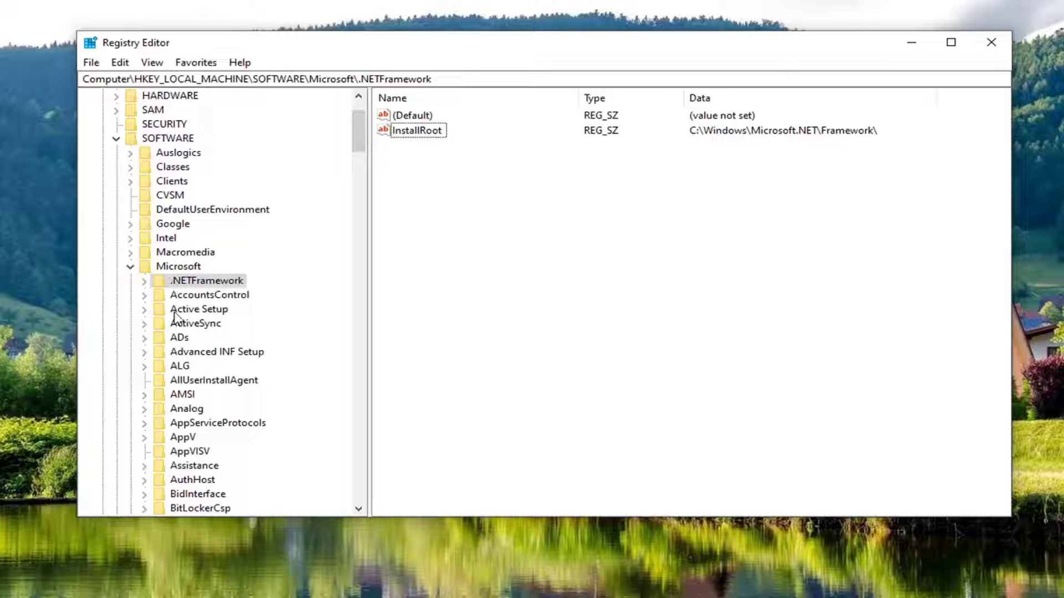
scroll(176, 310, down, 16)
scroll(183, 349, down, 20)
scroll(188, 344, up, 7)
scroll(187, 345, down, 20)
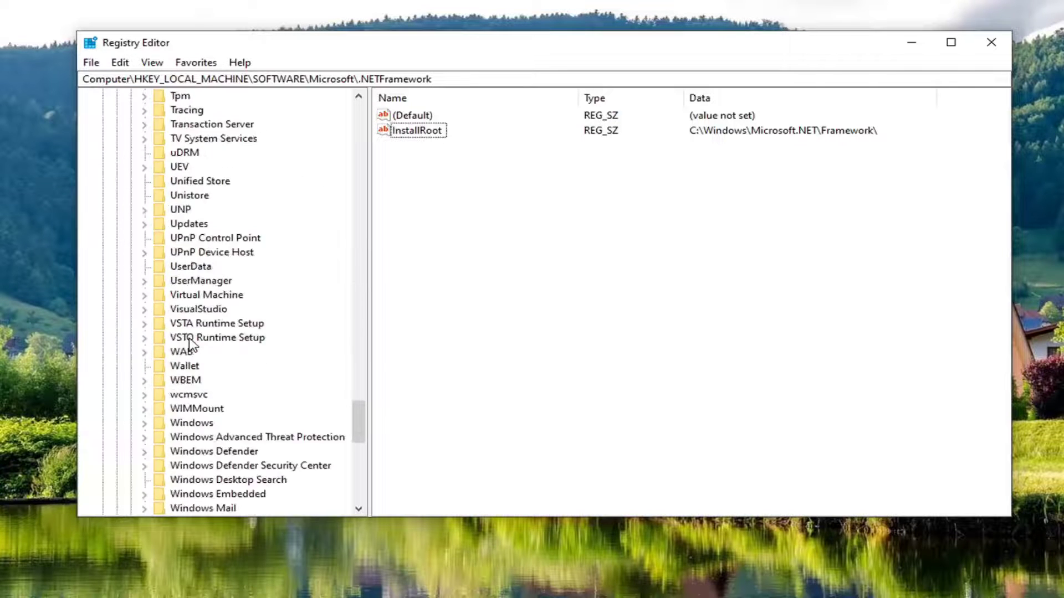
scroll(183, 350, up, 4)
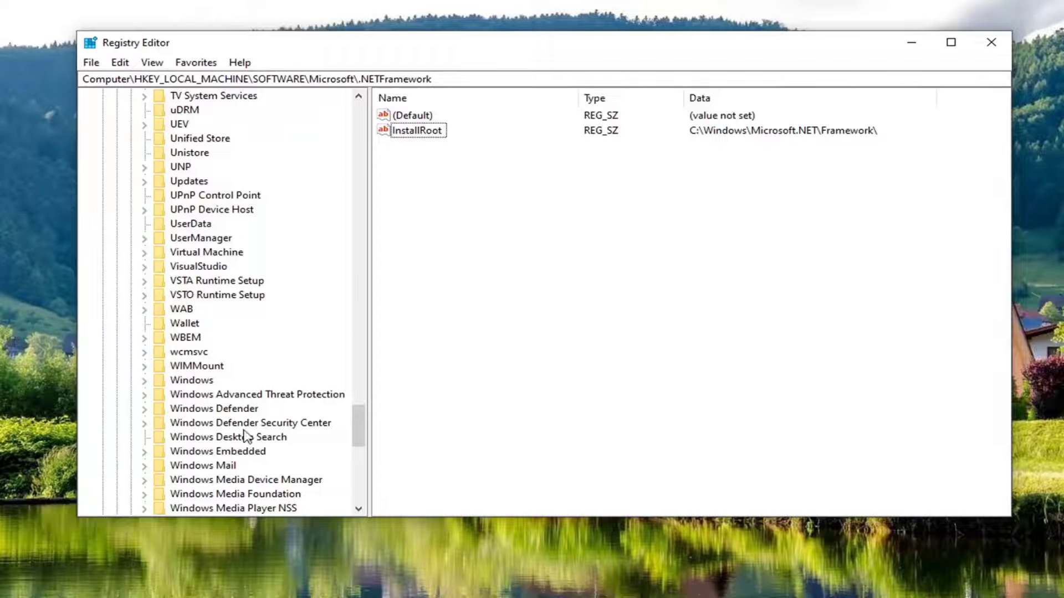
click(174, 384)
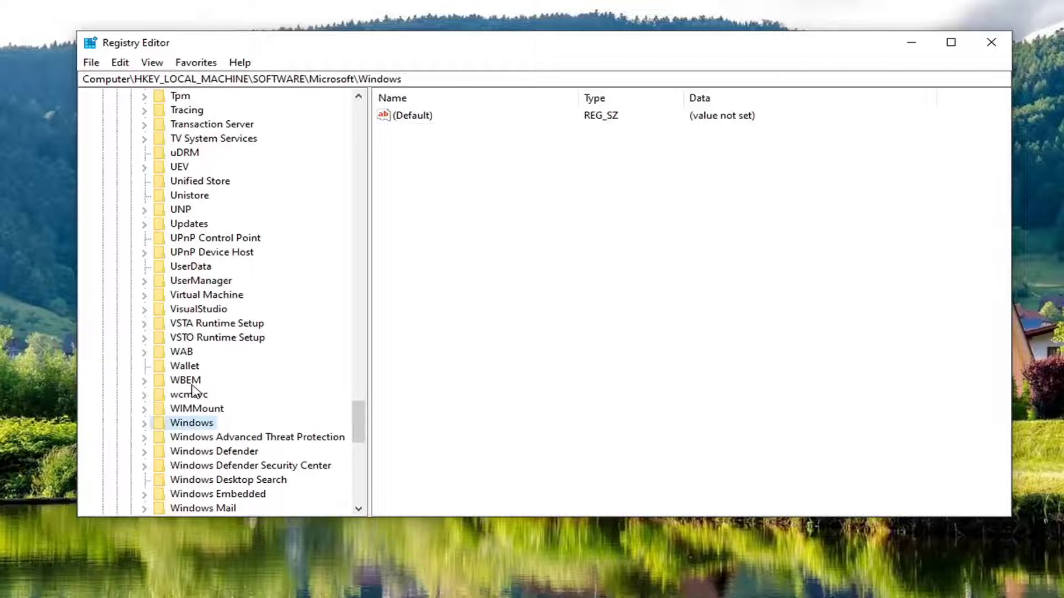
scroll(218, 443, down, 3)
click(214, 453)
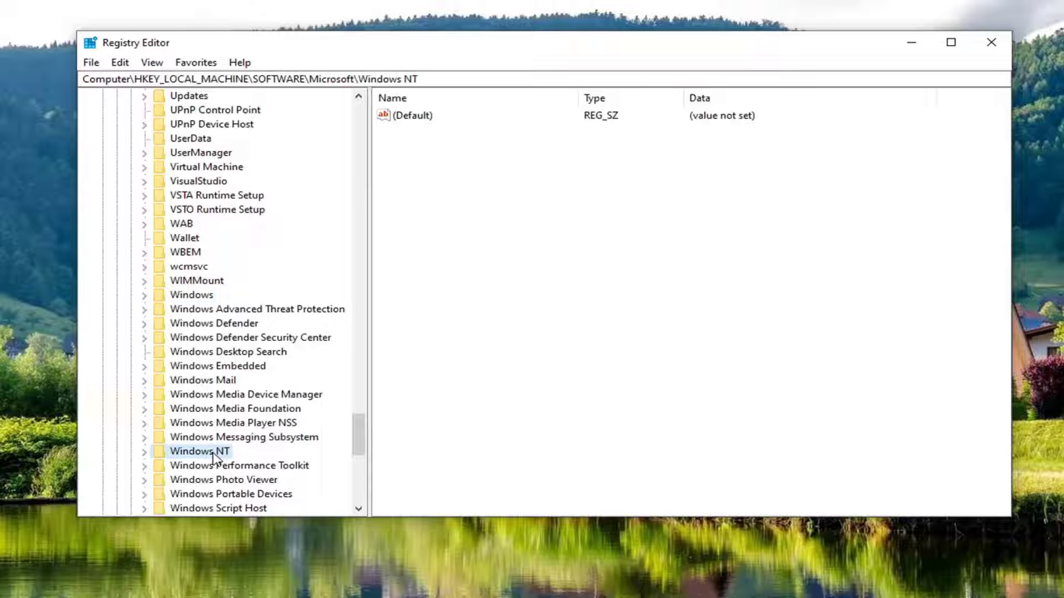
double_click(214, 454)
Select and expand CurrentVersion to reveal the AeDebug subkey.
scroll(219, 448, down, 1)
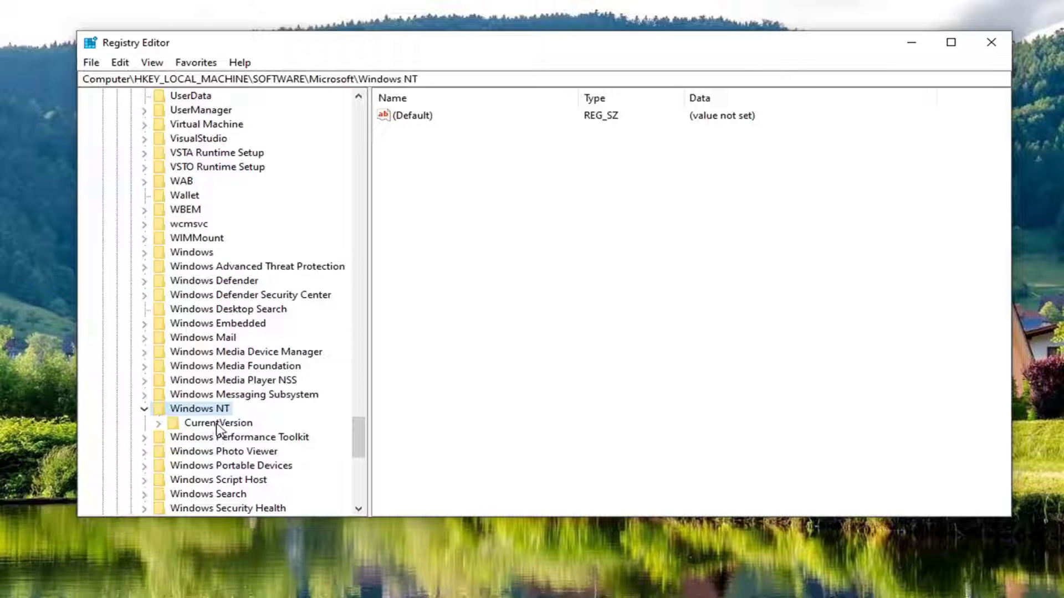
click(218, 424)
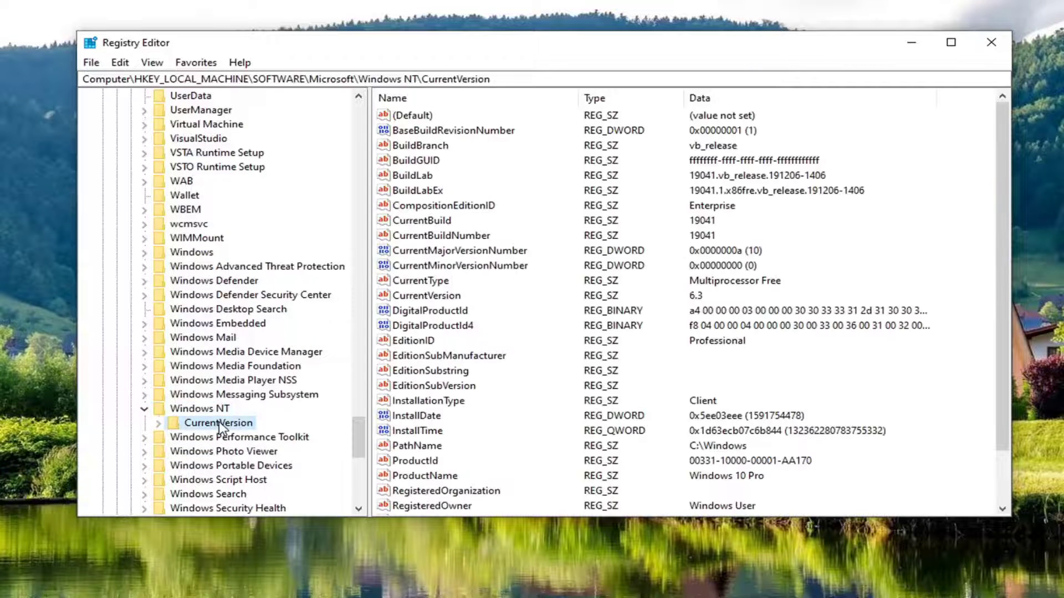
double_click(219, 424)
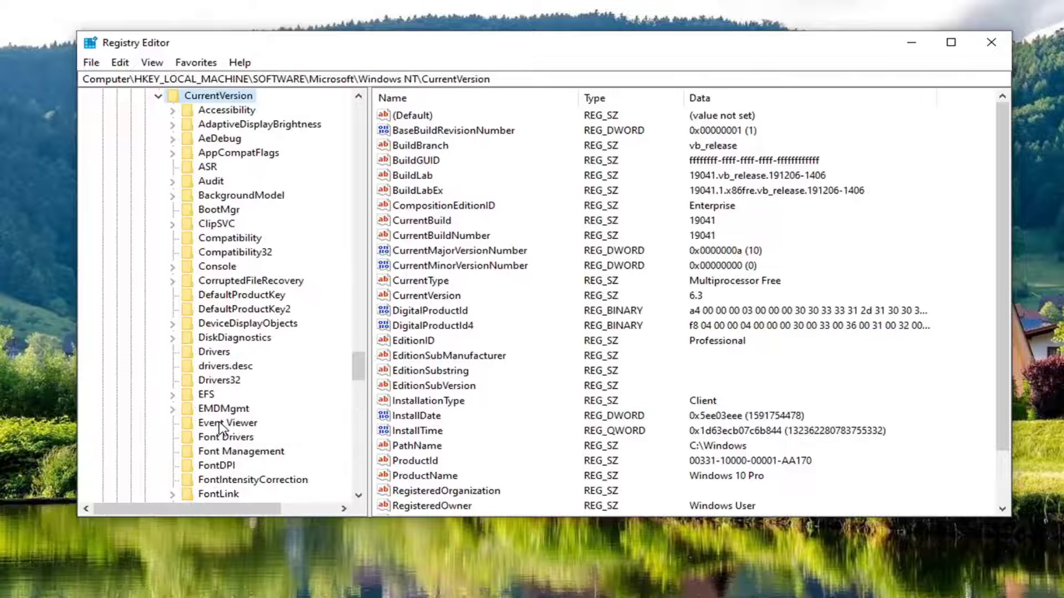
scroll(213, 274, up, 3)
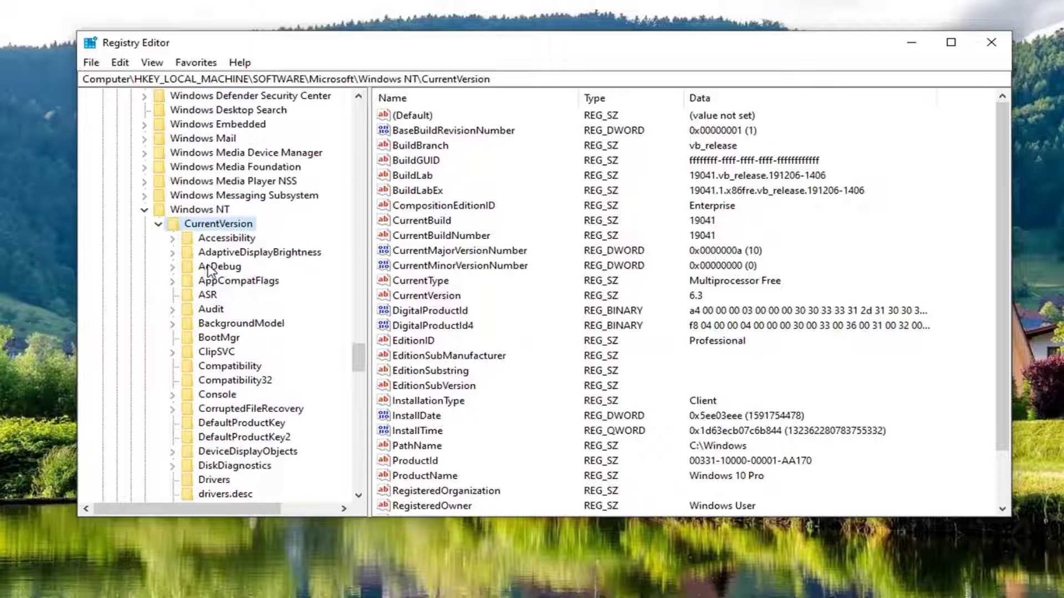
scroll(208, 275, down, 1)
Open AeDebug and delete its Debugger value, confirming the deletion.
click(219, 226)
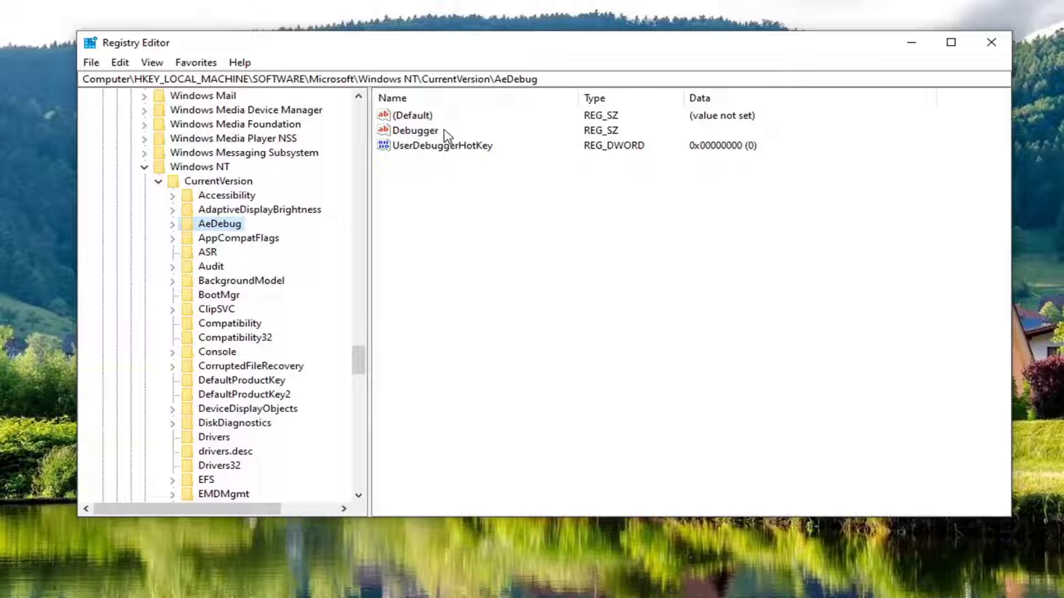
click(417, 132)
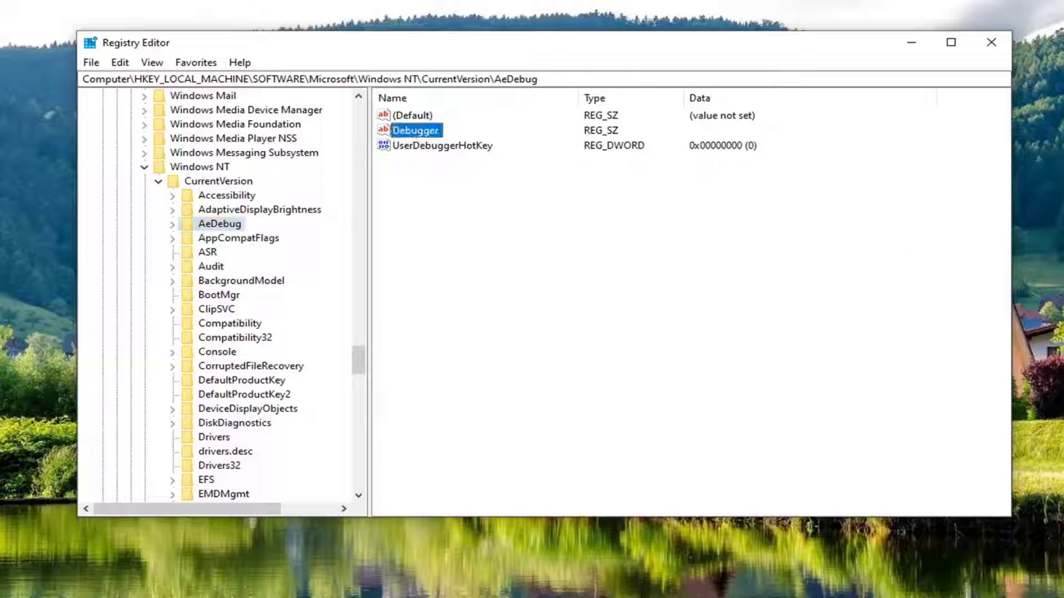
right_click(400, 128)
click(436, 175)
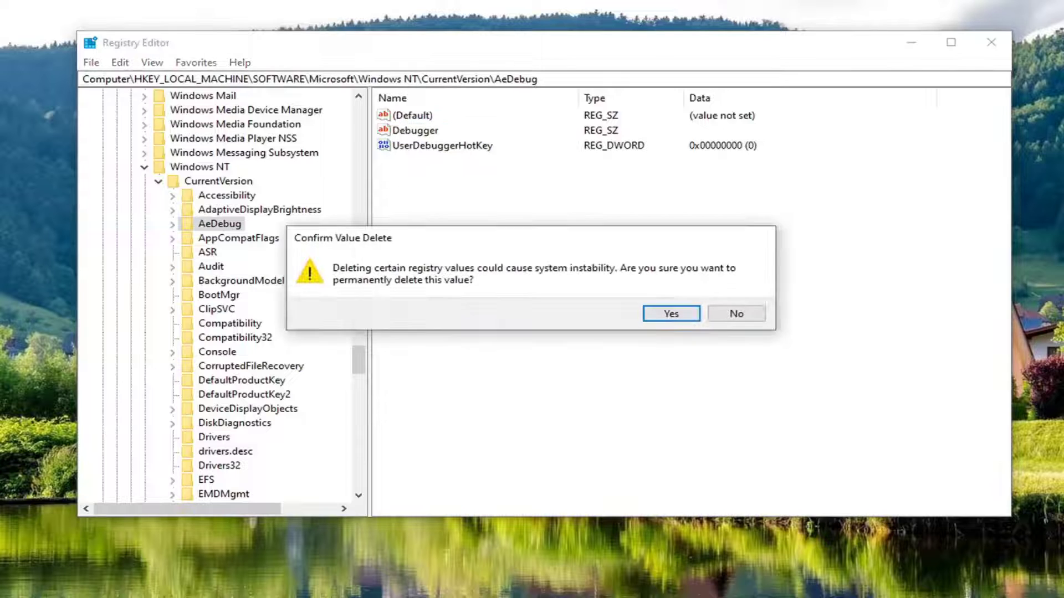
click(671, 313)
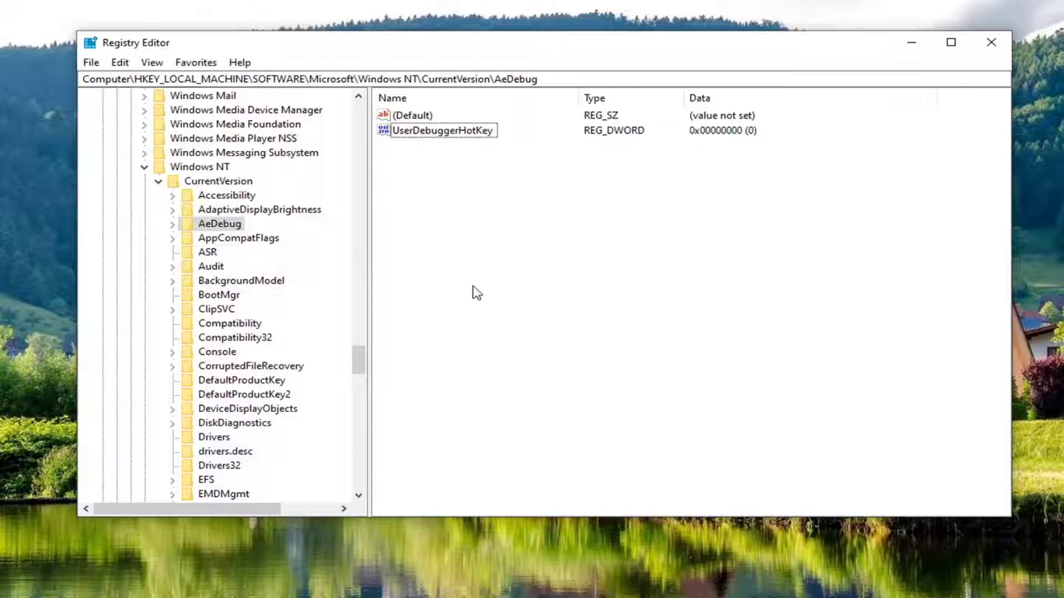
Collapse the CurrentVersion, Windows NT, Microsoft and SOFTWARE keys.
click(159, 182)
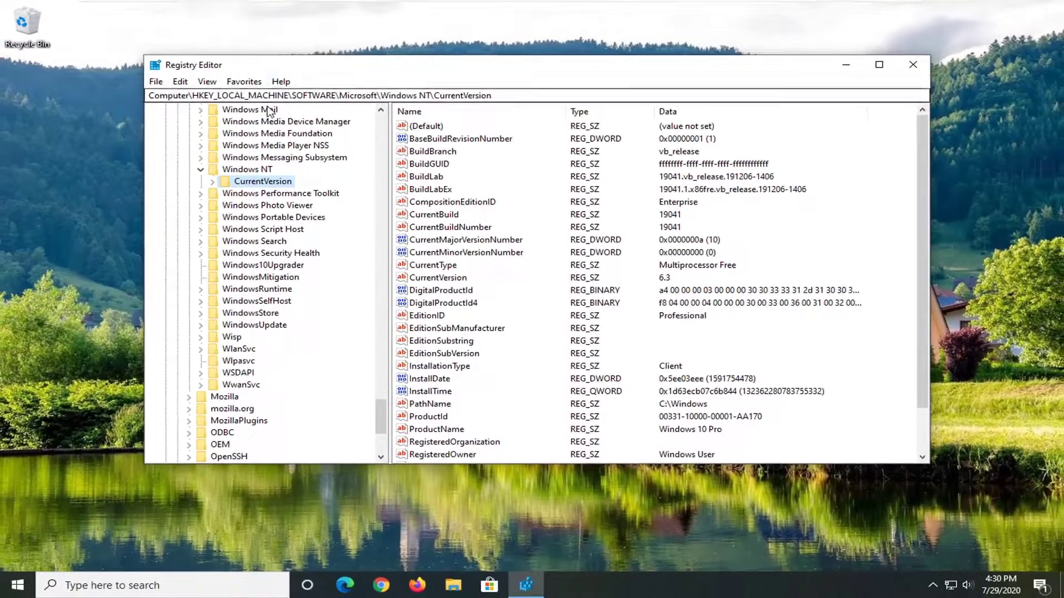
click(201, 169)
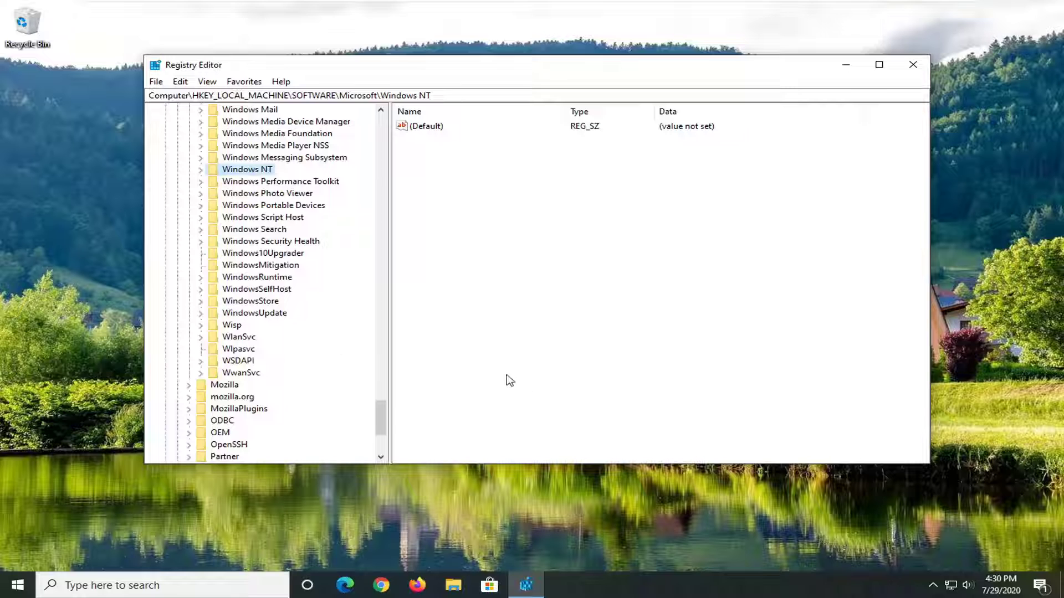
drag(381, 418, 279, 154)
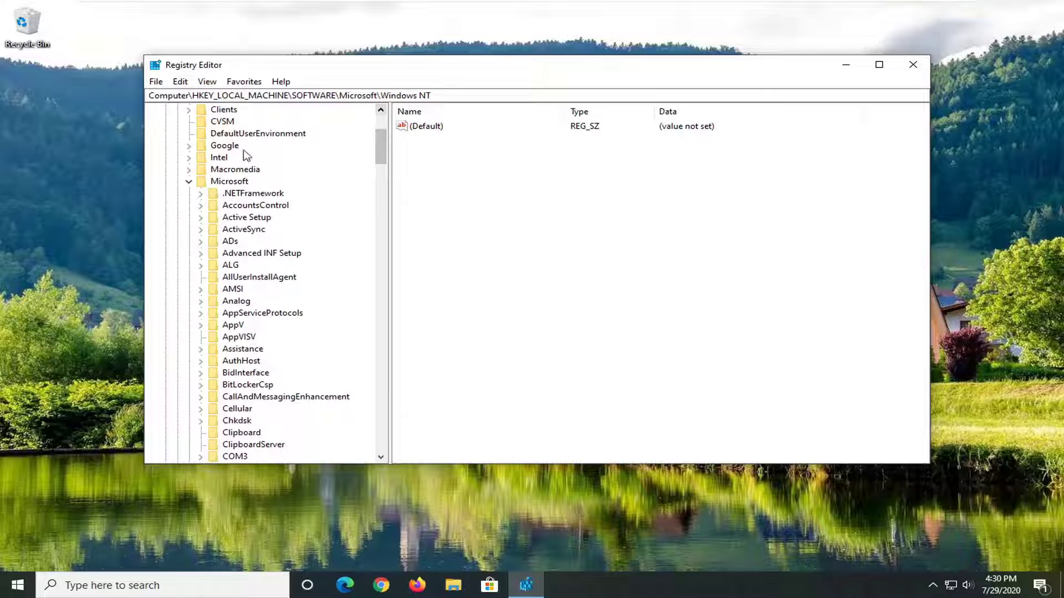
click(189, 182)
scroll(239, 205, up, 4)
click(178, 217)
Collapse HKEY_LOCAL_MACHINE, return to Computer and close Registry Editor.
click(172, 147)
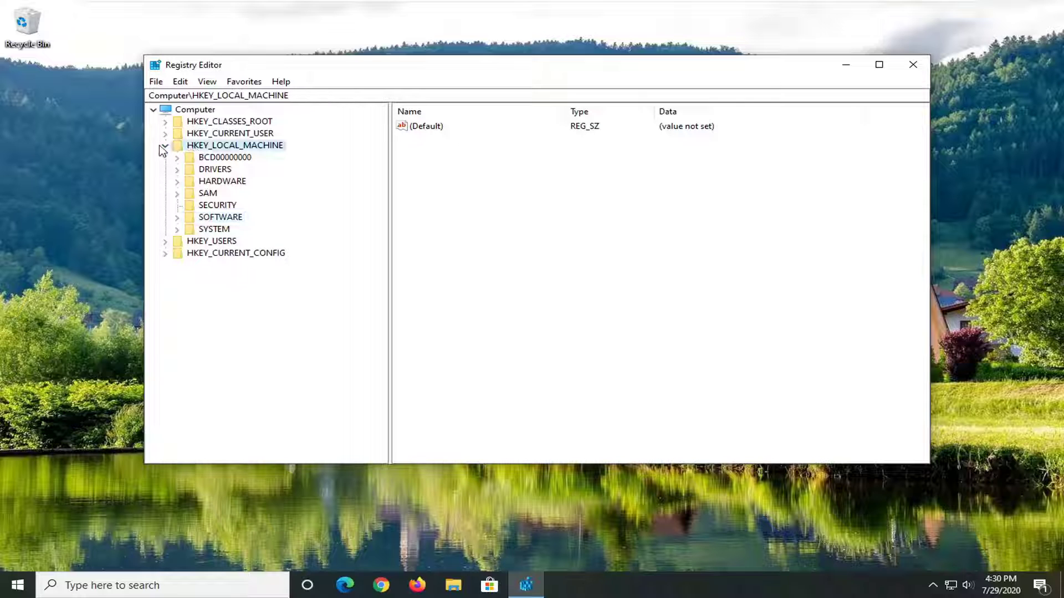
click(169, 146)
click(206, 113)
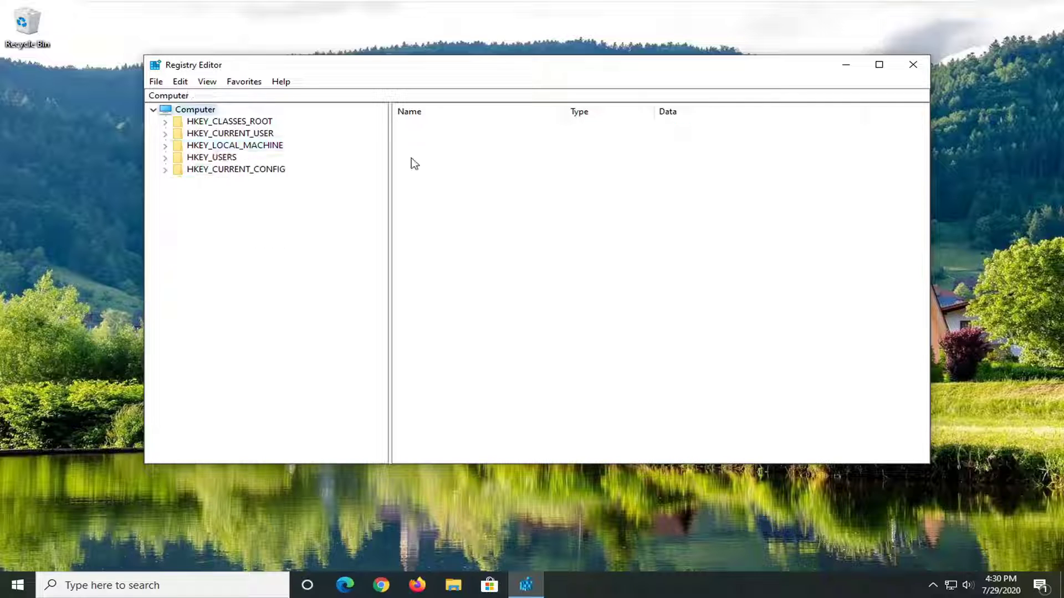
click(912, 65)
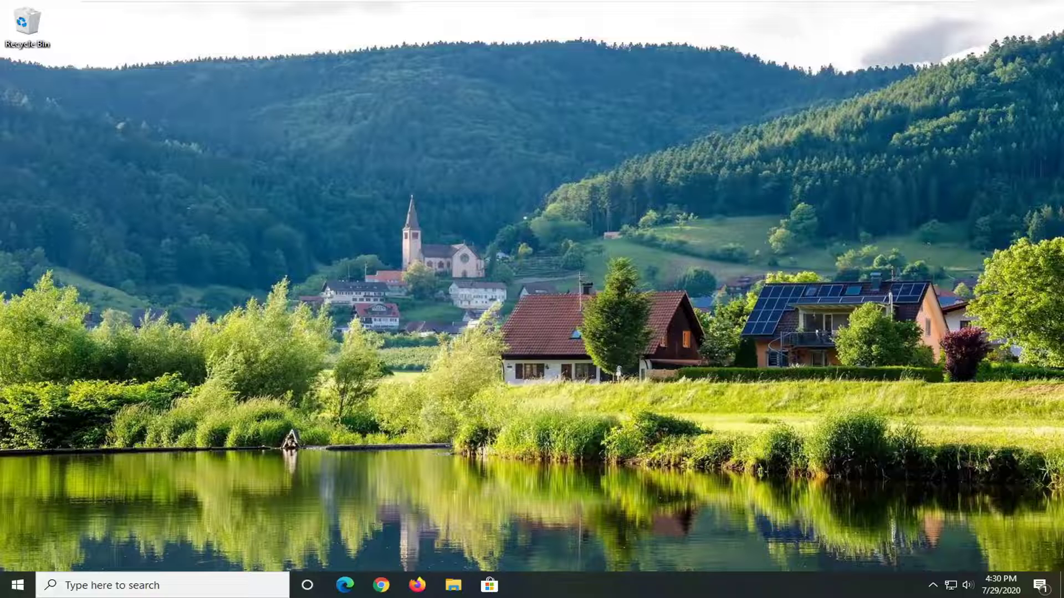